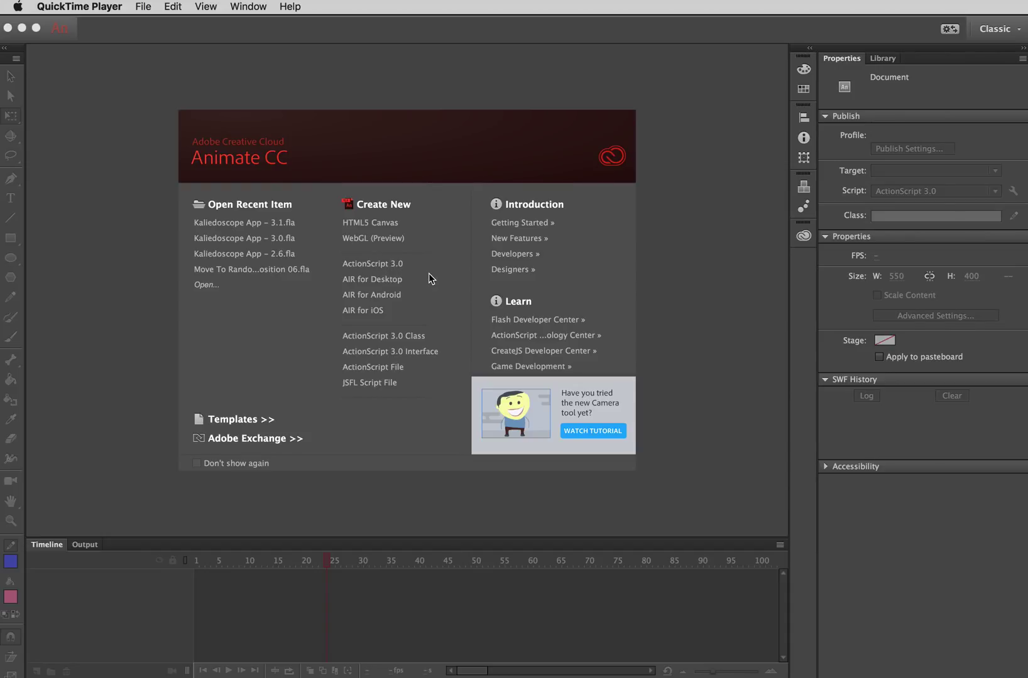
- Bring Animate to the front and create a new ActionScript 3.0 document from the Start screen
left_click(696, 282)
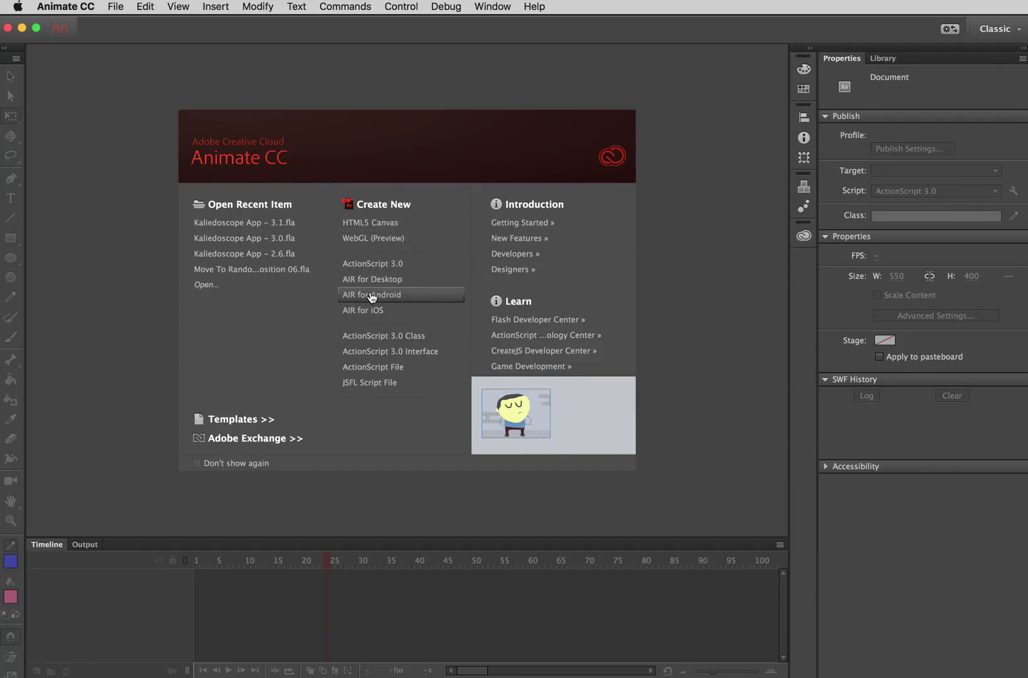
left_click(371, 264)
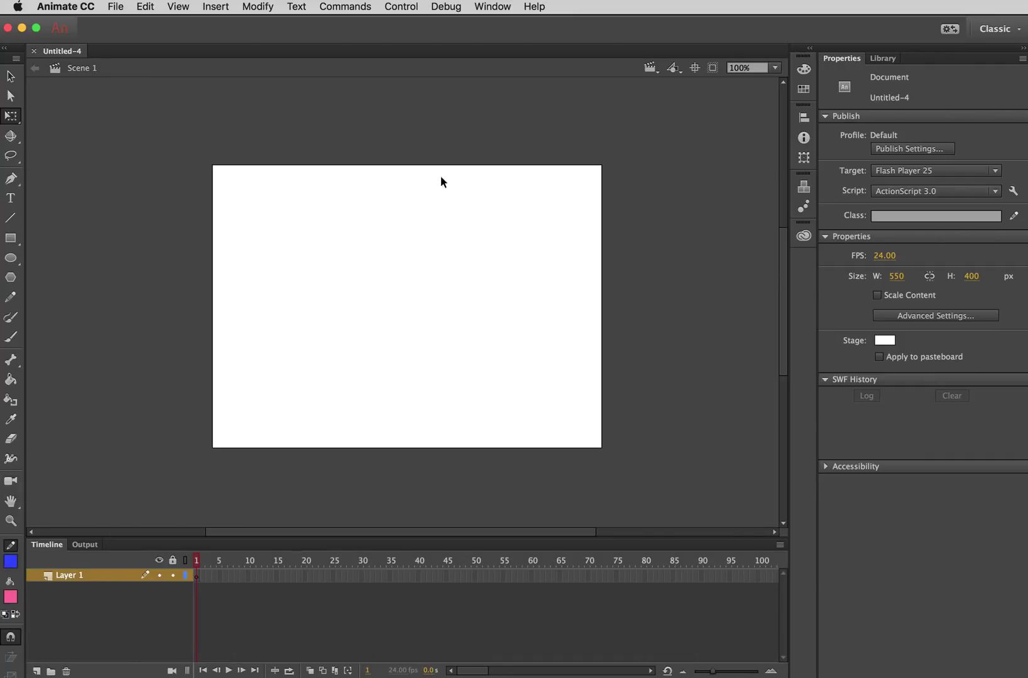
- Glance through the Window menu and close it without choosing a panel
left_click(496, 7)
mouse_move(559, 415)
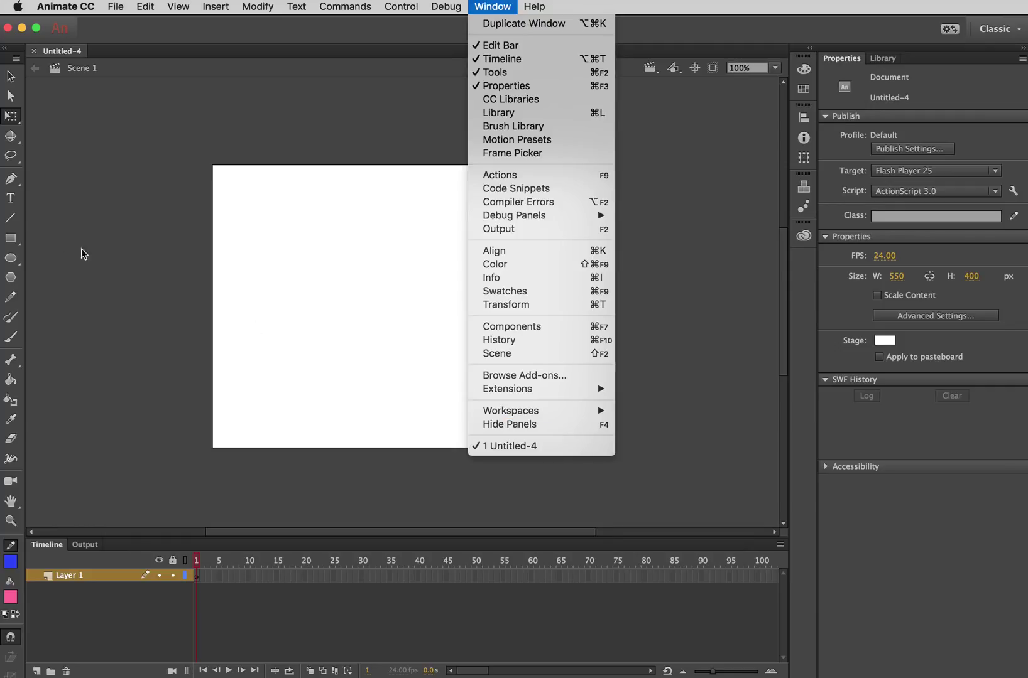
left_click(135, 334)
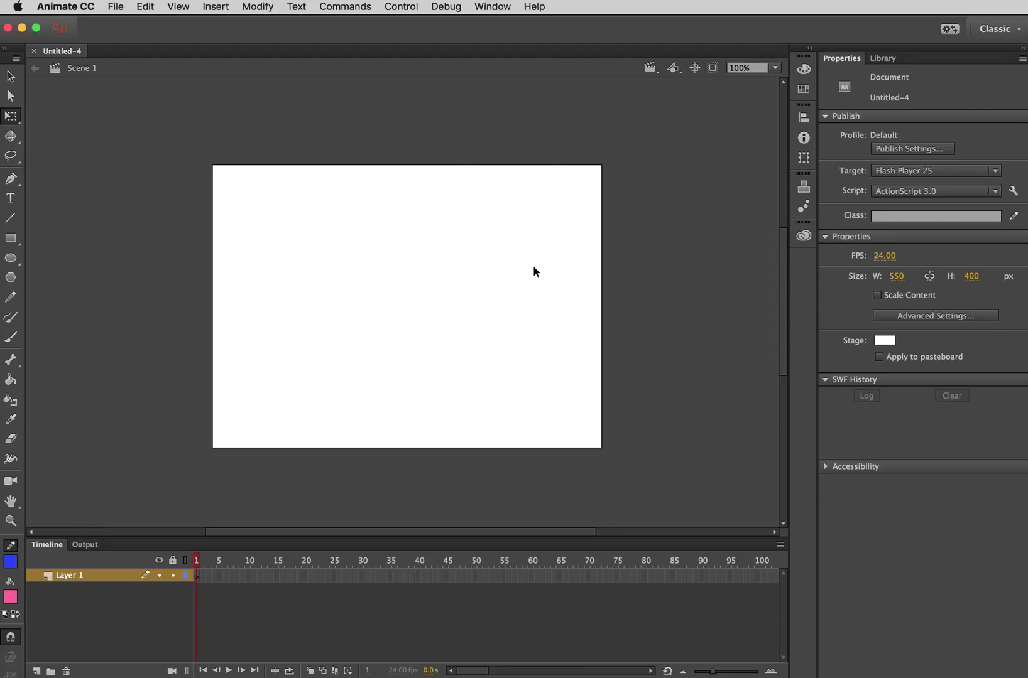
- Give the Rectangle tool a #3333FF blue stroke and draw a pink square near the upper left
left_click(11, 244)
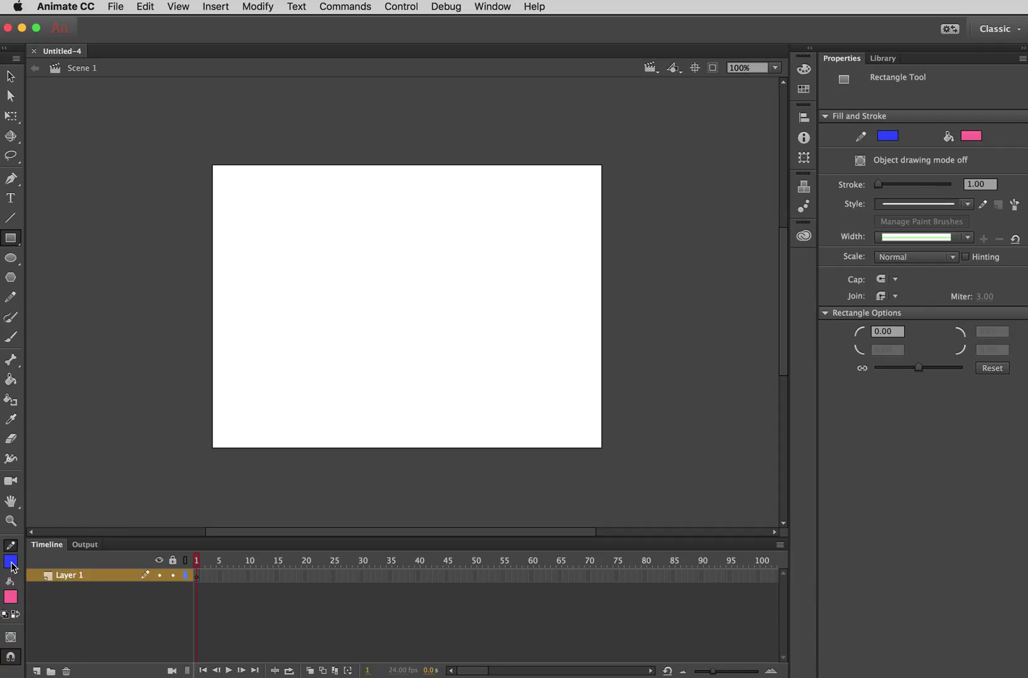
left_click(10, 562)
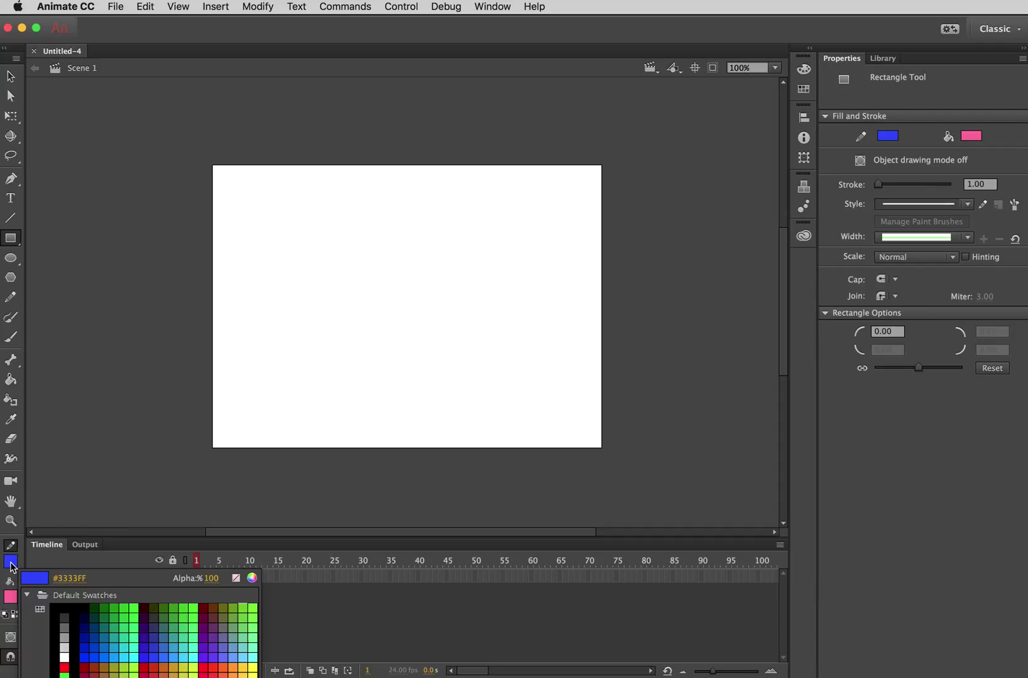
left_click(236, 579)
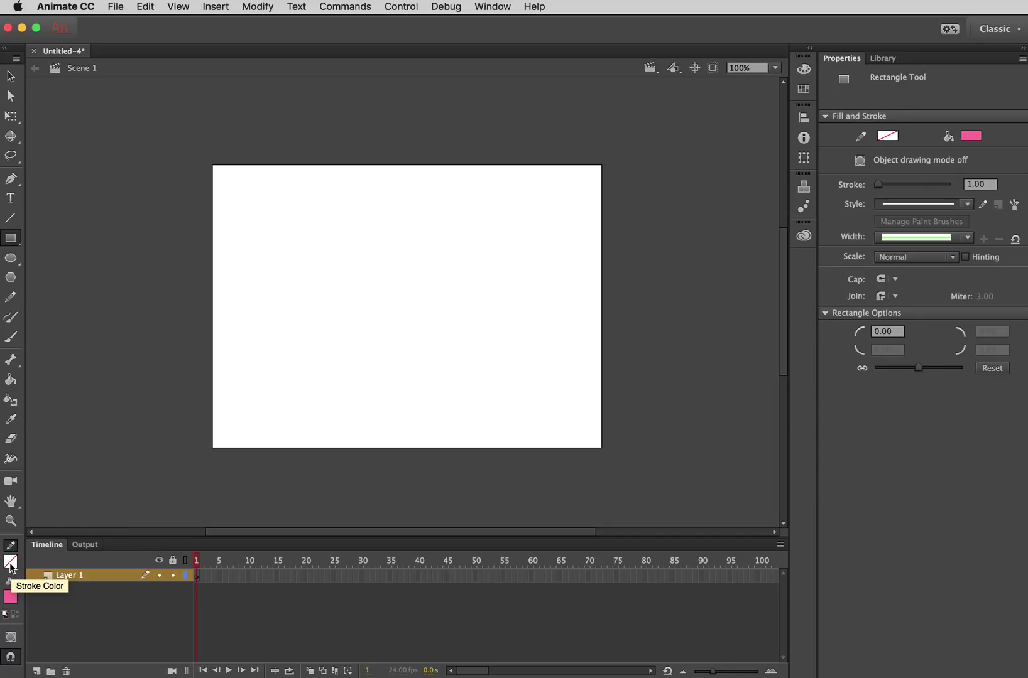
left_click(10, 565)
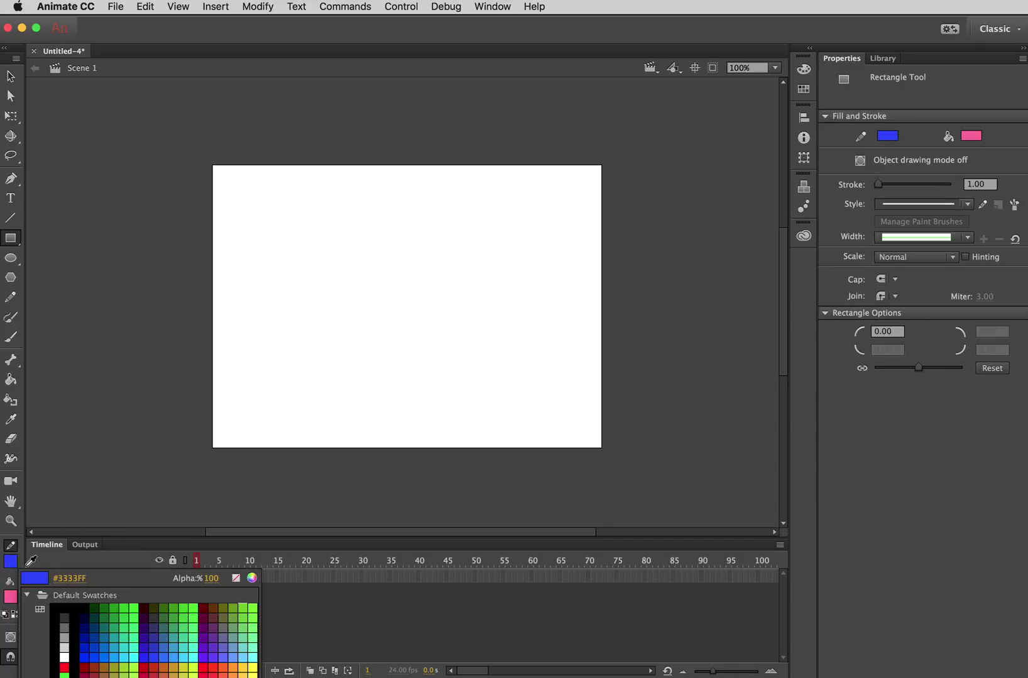
left_click(153, 659)
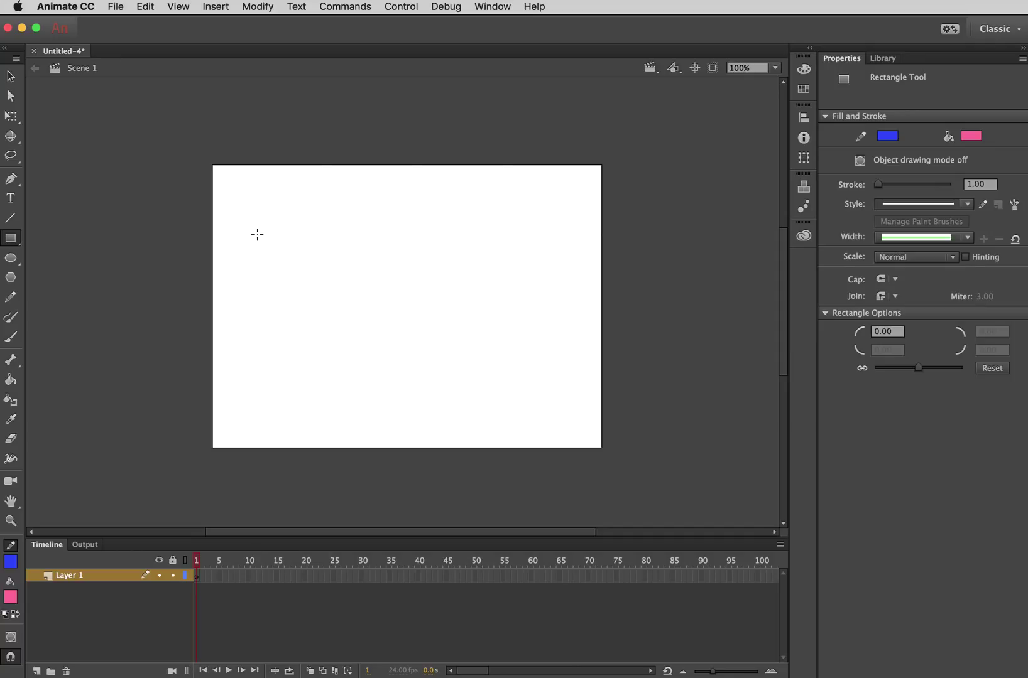
mouse_move(257, 234)
left_mouse_down()
mouse_move(319, 321)
mouse_move(477, 277)
mouse_move(403, 342)
mouse_move(360, 248)
mouse_move(445, 321)
mouse_move(412, 284)
mouse_move(433, 311)
mouse_move(324, 287)
mouse_move(358, 319)
mouse_move(286, 282)
mouse_move(311, 288)
left_mouse_up()
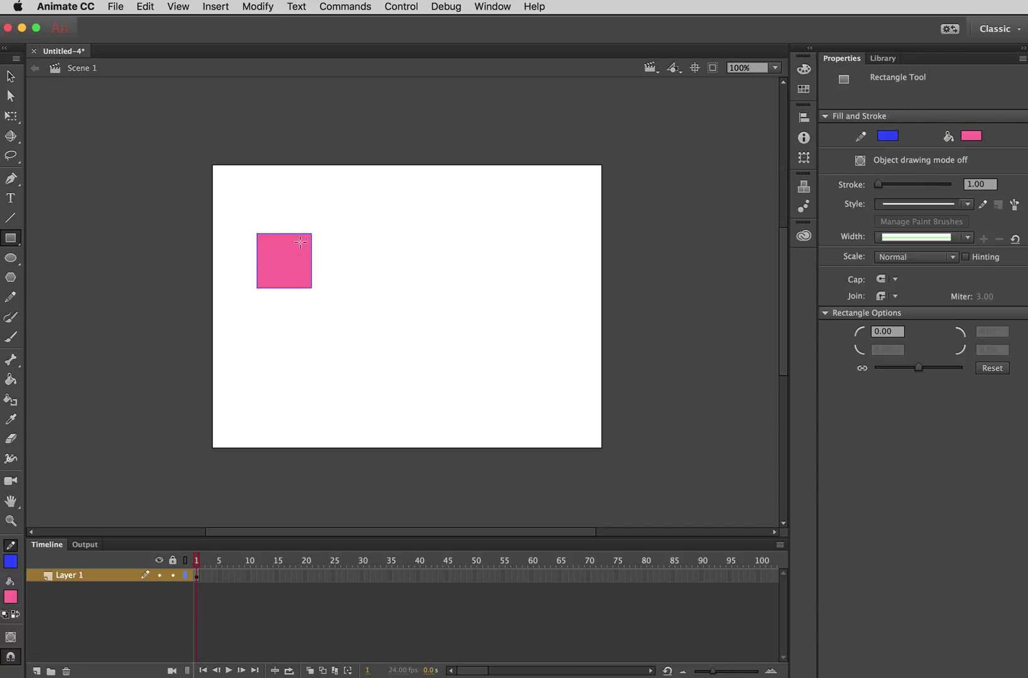
- Pull the fill off the outline, undo it, then marquee-select the whole square
left_click(11, 79)
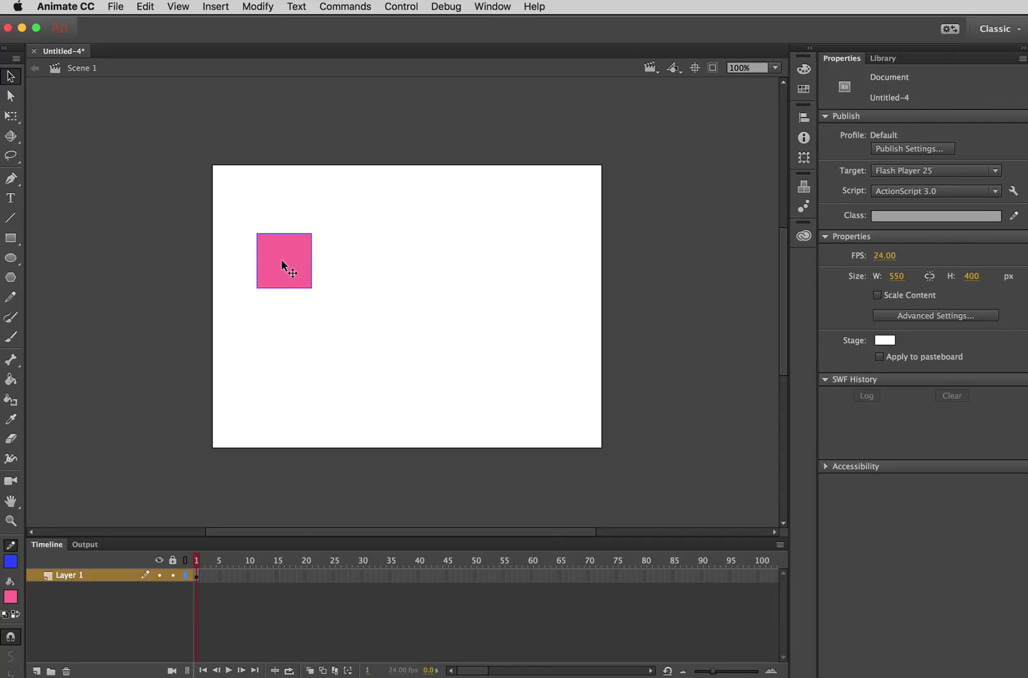
left_click_drag(286, 253, 491, 274)
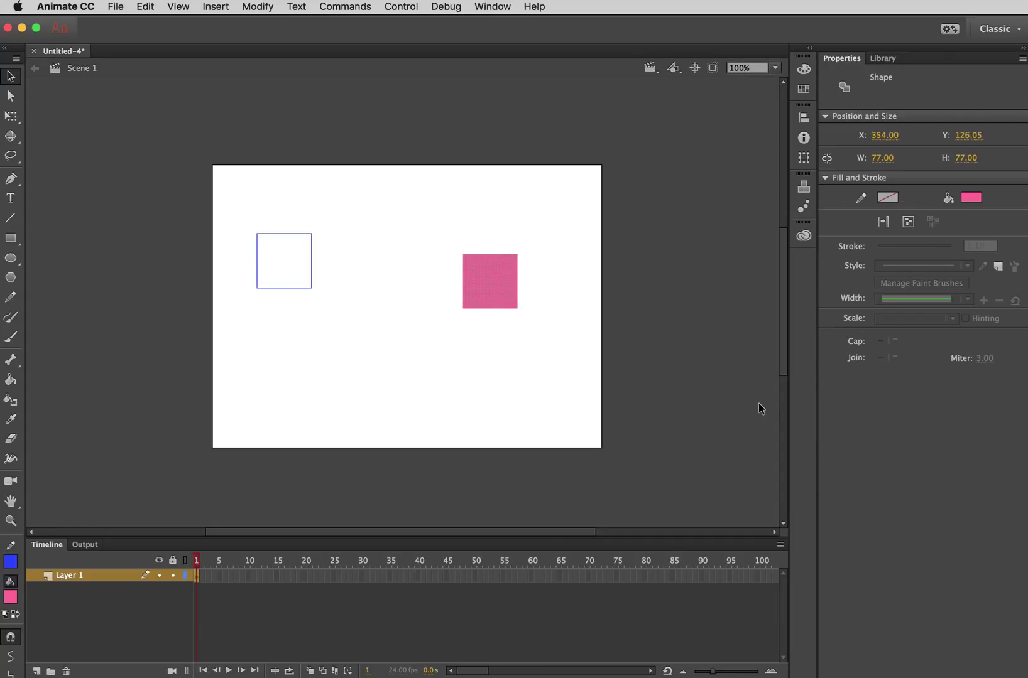
key("super+z")
left_click(249, 225)
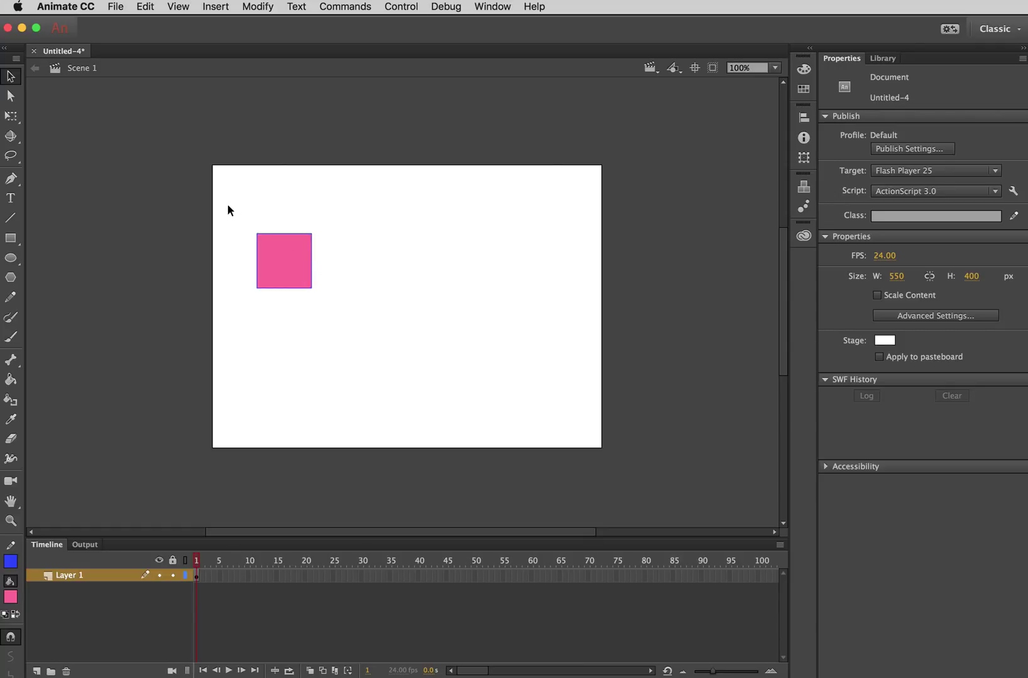
left_click_drag(226, 203, 383, 353)
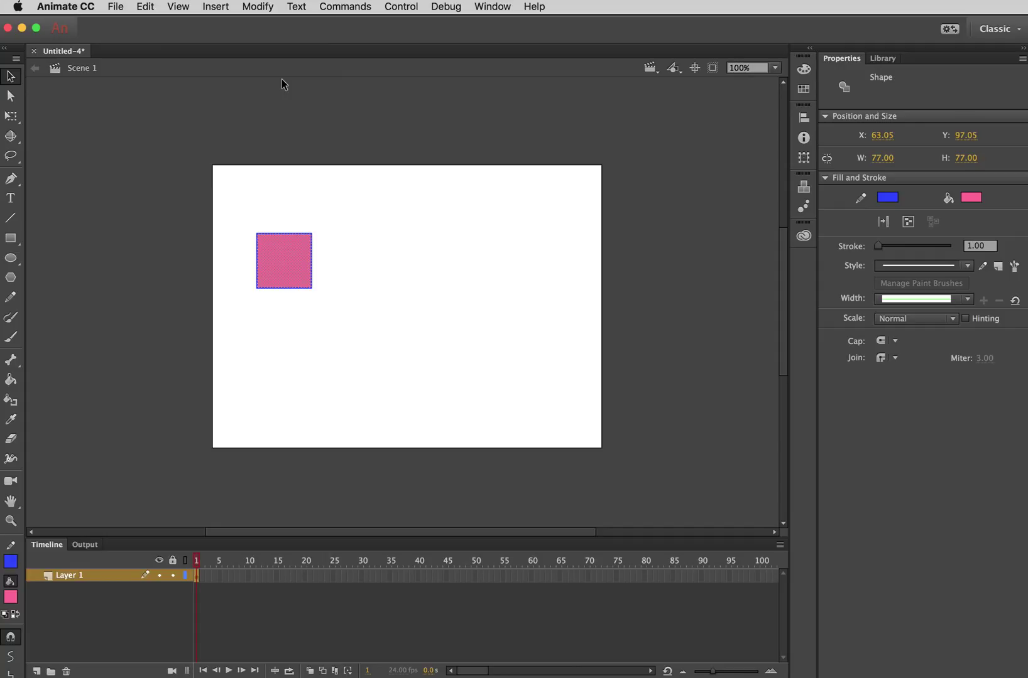
- Convert the square into a Movie Clip symbol named Symbol 1
left_click(258, 7)
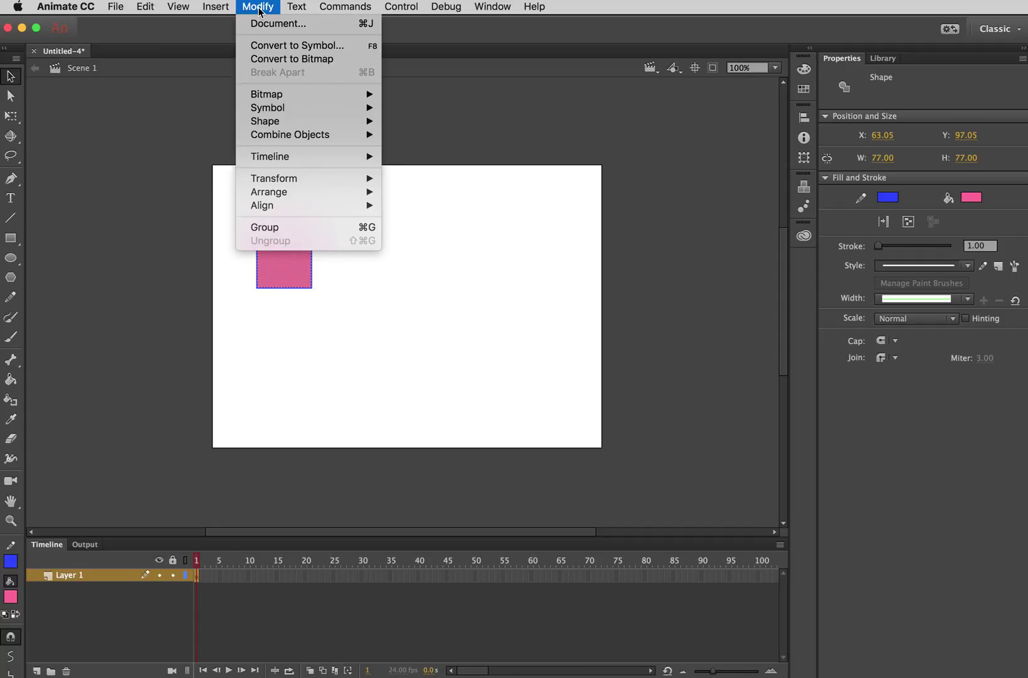
left_click(274, 47)
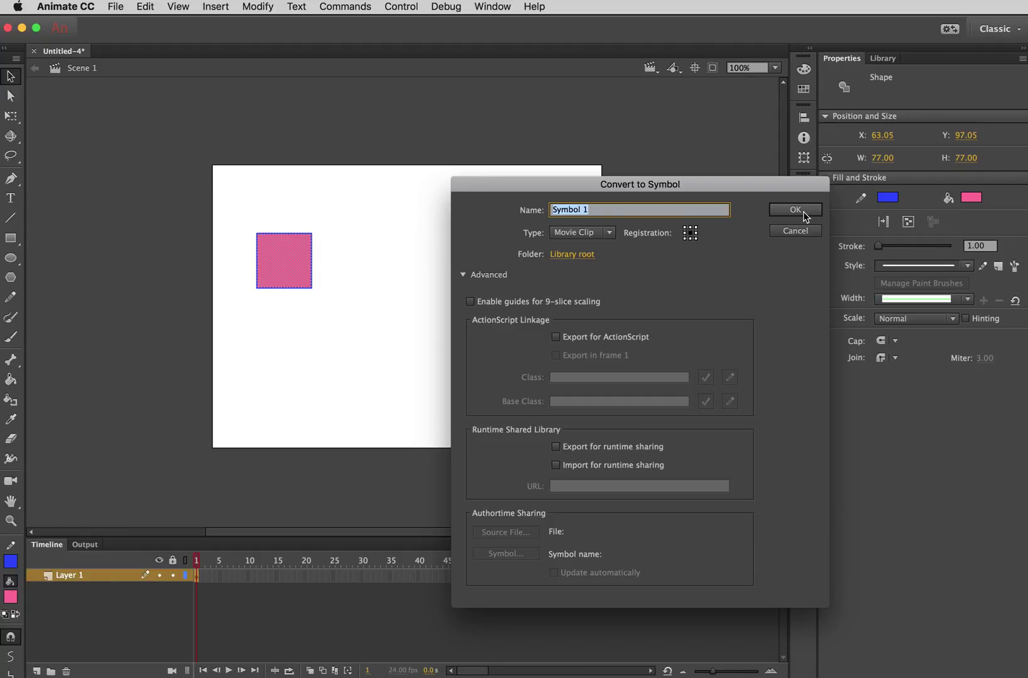
left_click(804, 215)
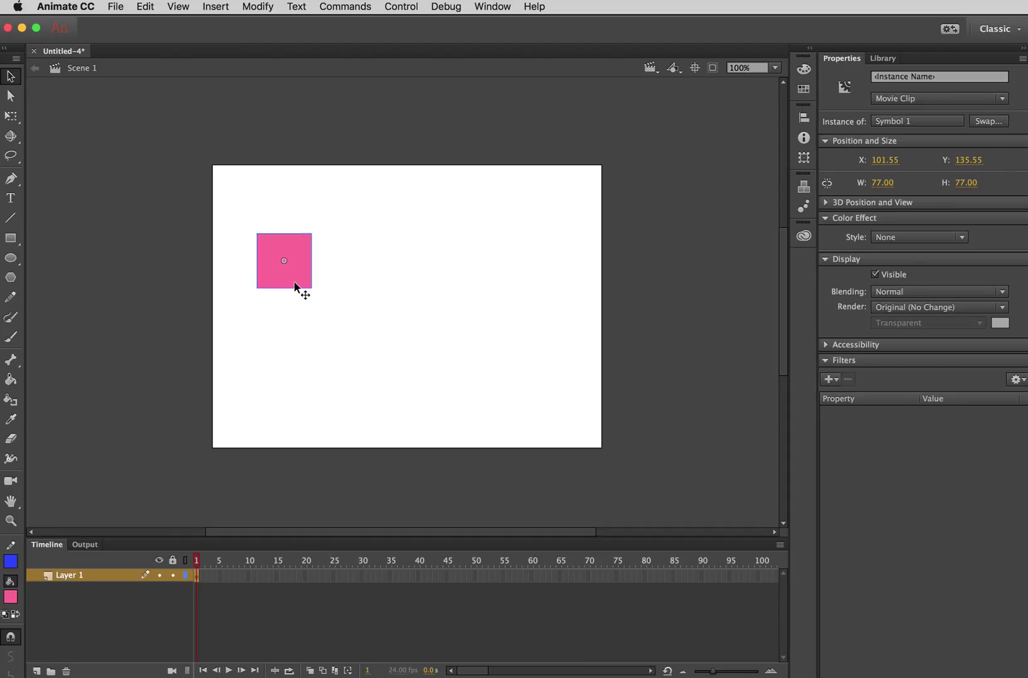
- Check Symbol 1 in the Library, return to Properties, and bring up frame 1's tween menu
left_click(884, 58)
left_click(844, 58)
right_click(197, 583)
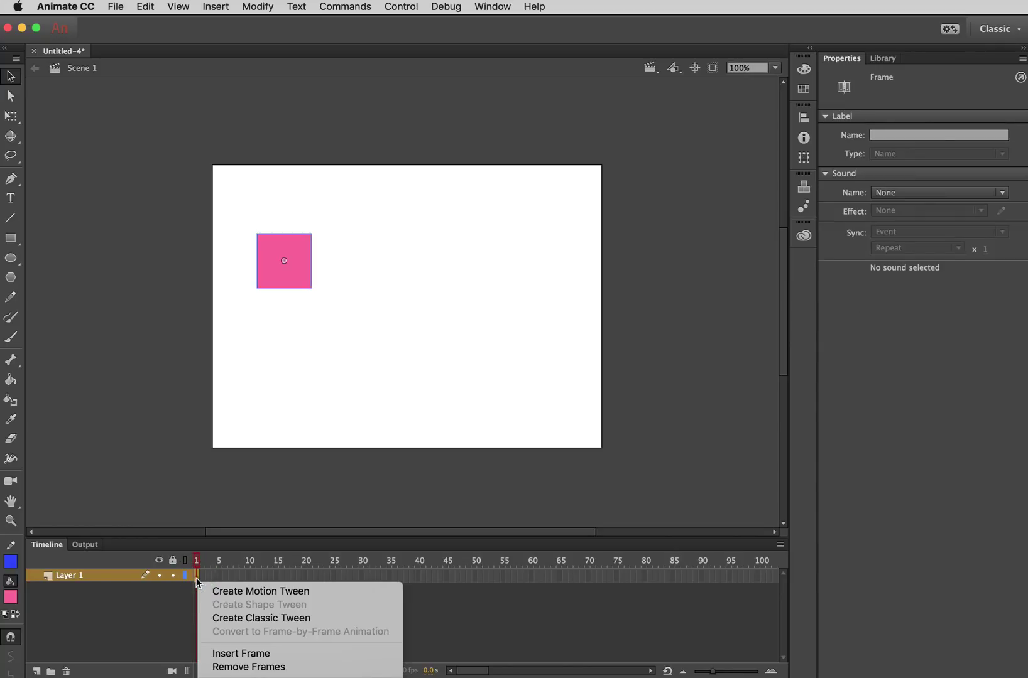
- Create a motion tween on the square and scrub through its 24-frame span
left_click(228, 594)
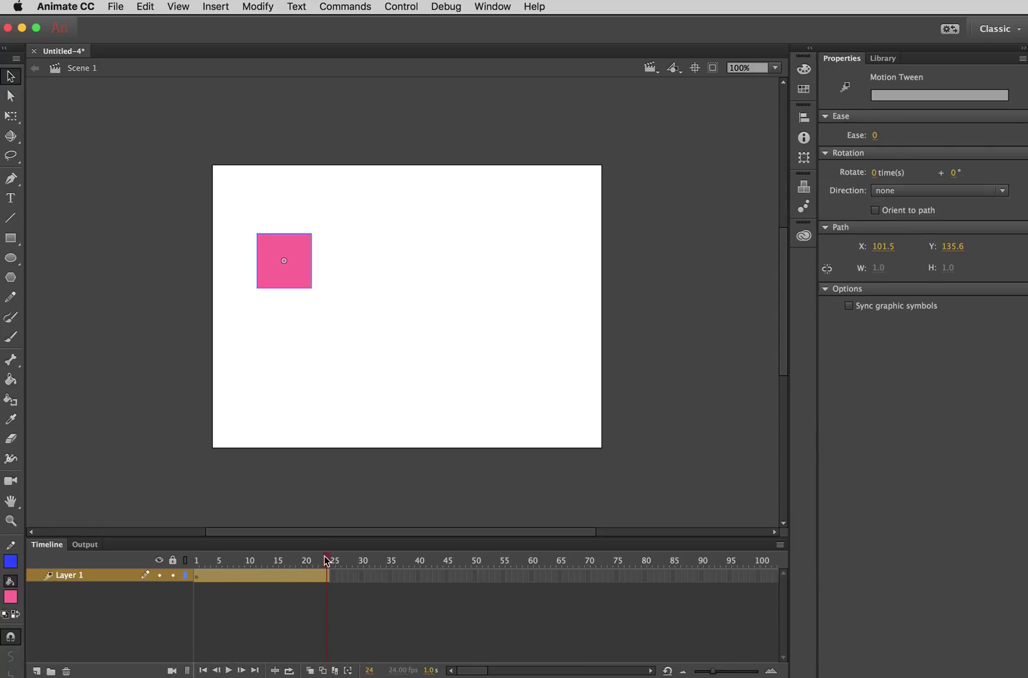
left_click_drag(329, 563, 196, 567)
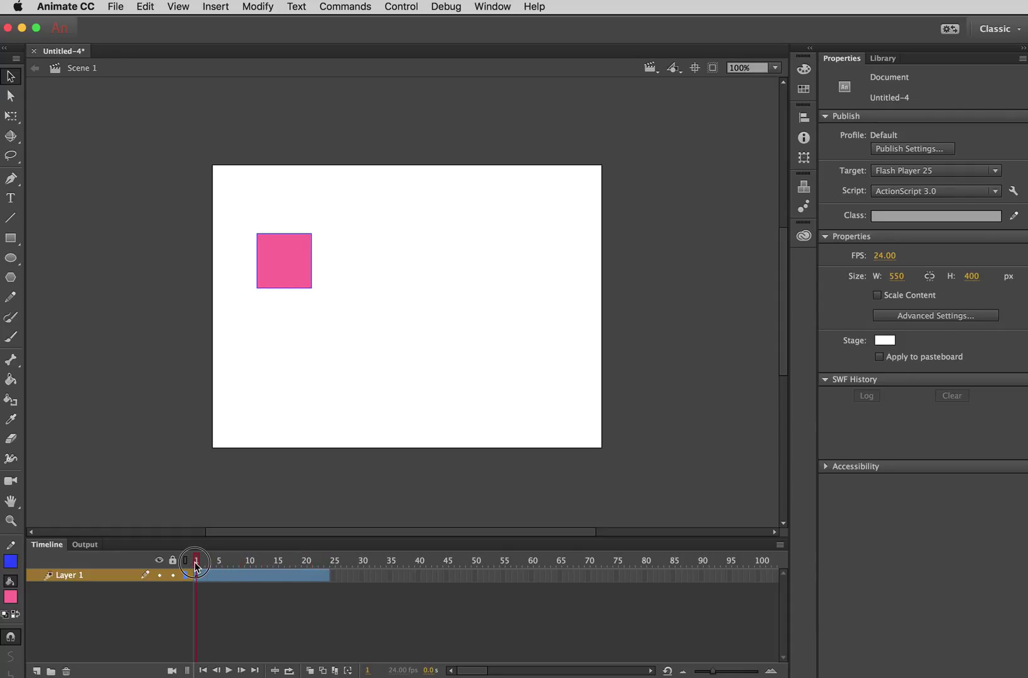
mouse_move(196, 566)
left_mouse_down()
mouse_move(326, 569)
mouse_move(179, 566)
left_mouse_up()
left_click(297, 573)
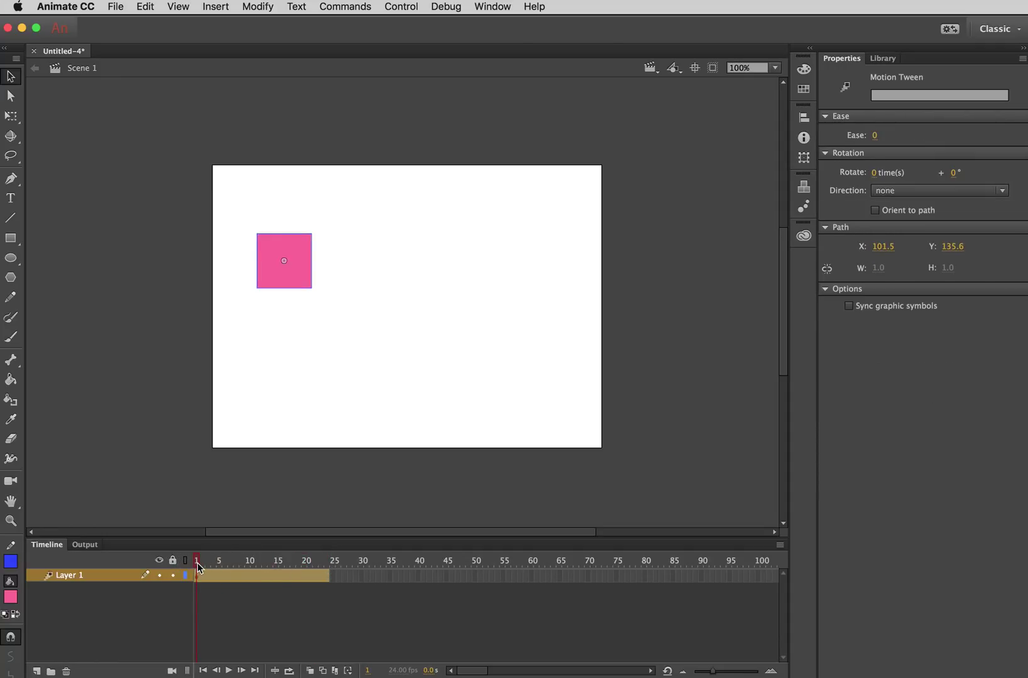
left_click_drag(197, 566, 177, 572)
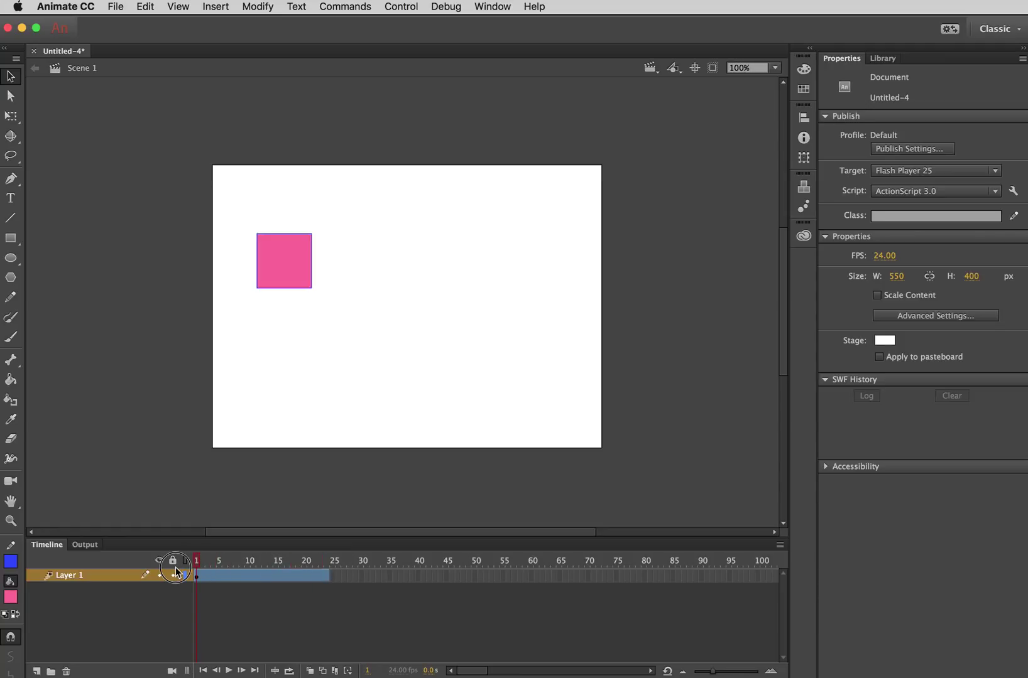
left_click_drag(194, 572, 327, 568)
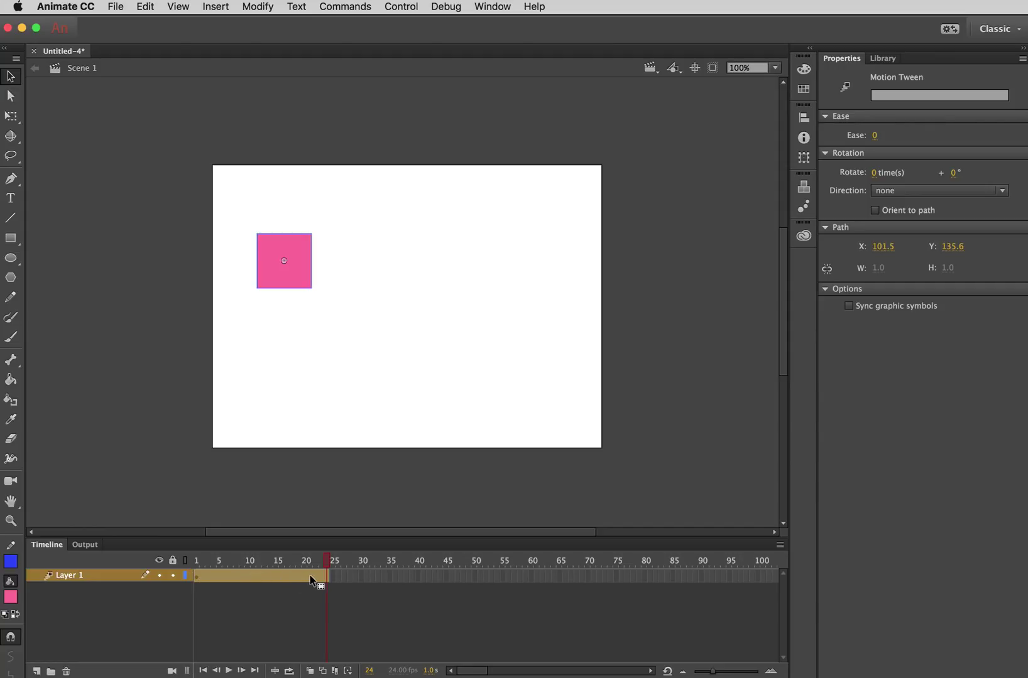
mouse_move(327, 560)
left_mouse_down()
mouse_move(300, 560)
mouse_move(328, 561)
left_mouse_up()
left_click(328, 576)
left_click_drag(331, 568, 237, 567)
- Move the square to the top right, then lower right, forming a triangular motion path
left_click_drag(307, 251, 537, 196)
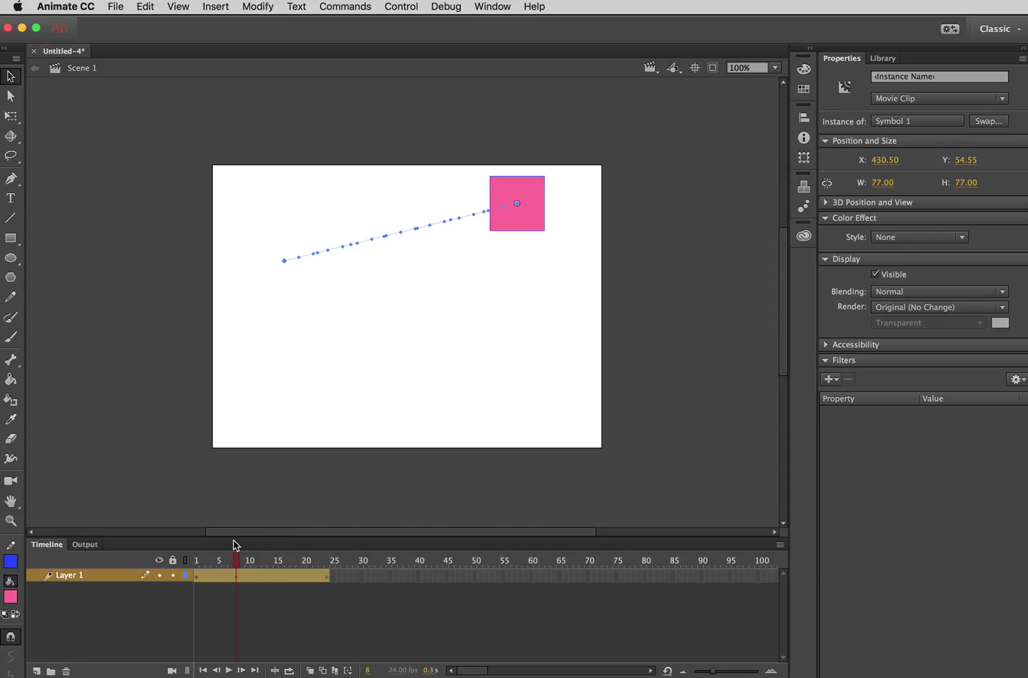
left_click_drag(237, 567, 282, 563)
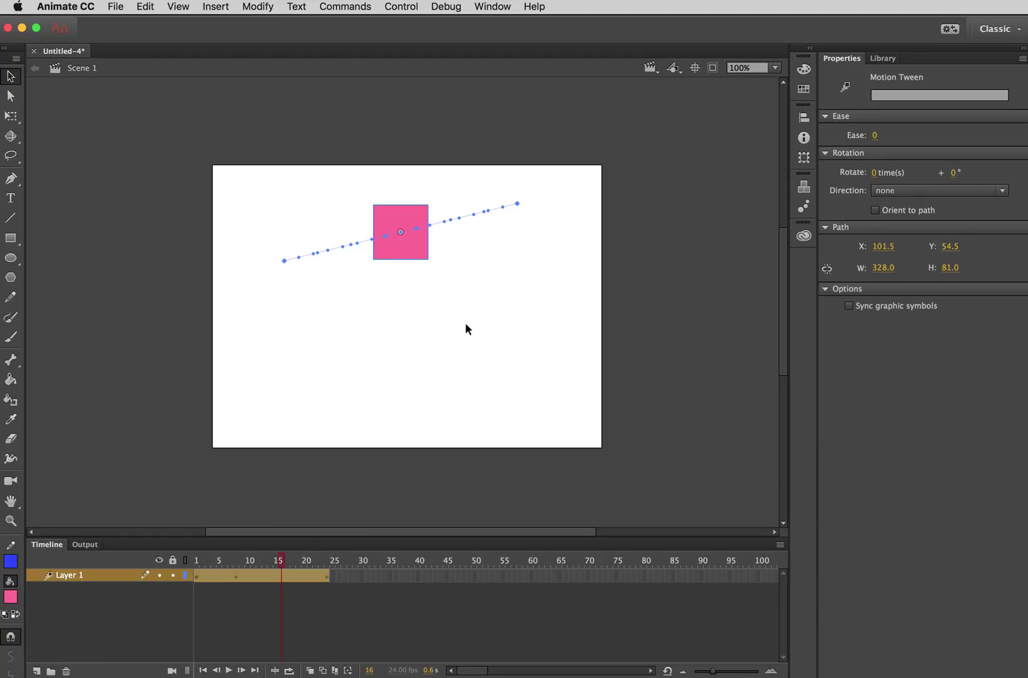
left_click_drag(418, 253, 536, 349)
left_click_drag(281, 563, 327, 553)
- Save the file to the Desktop as Demo 1.fla and test the movie with Cmd+Enter
left_click(117, 6)
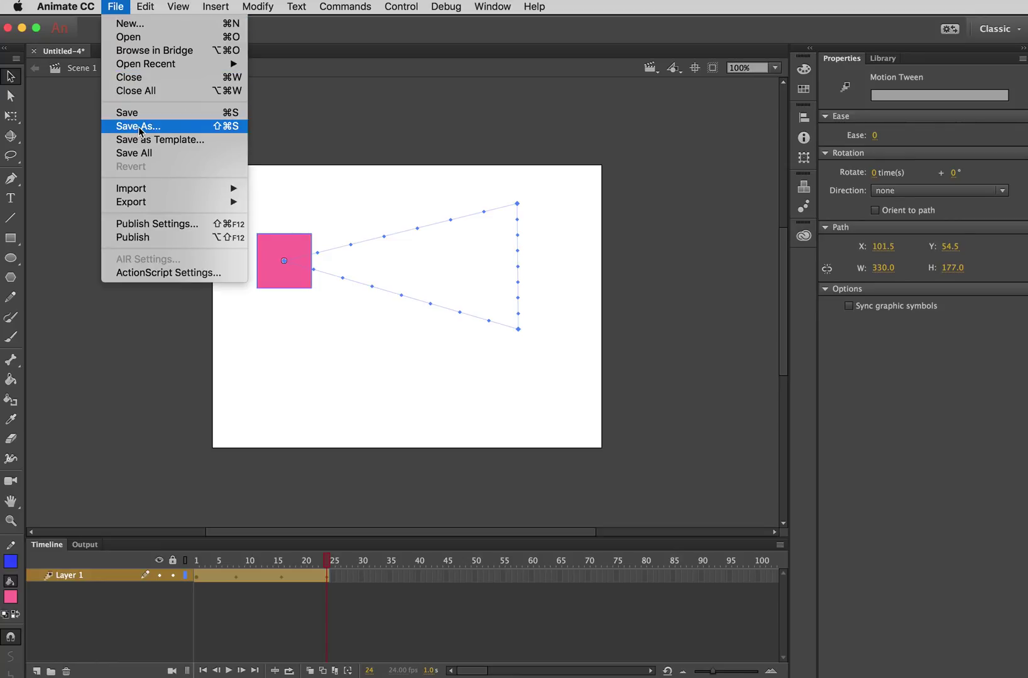
left_click(138, 126)
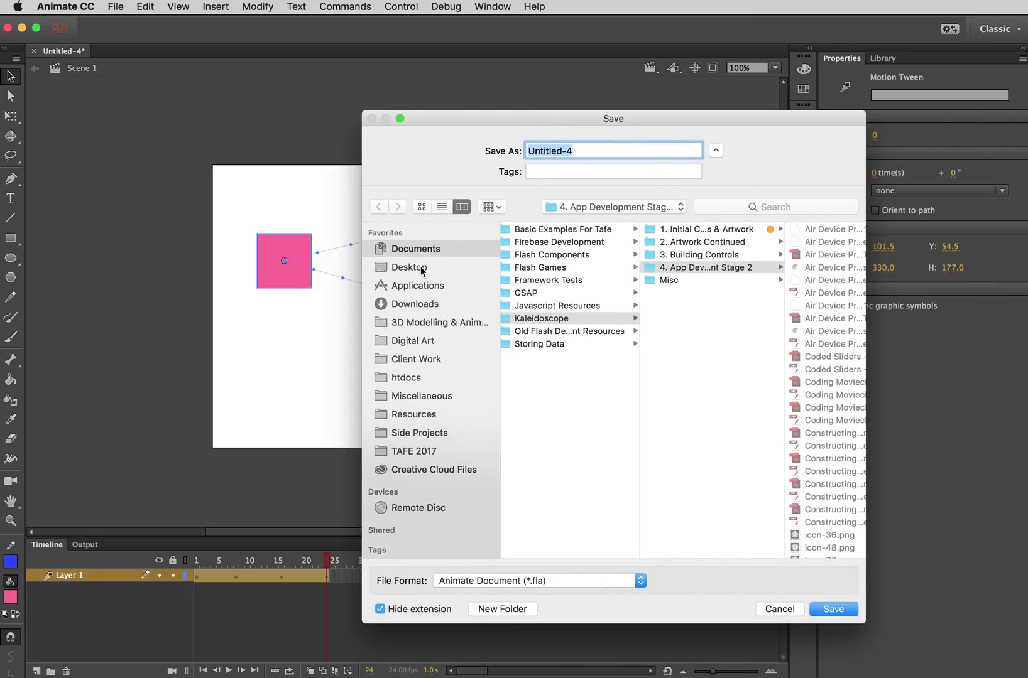
left_click(421, 271)
type("Demo 1")
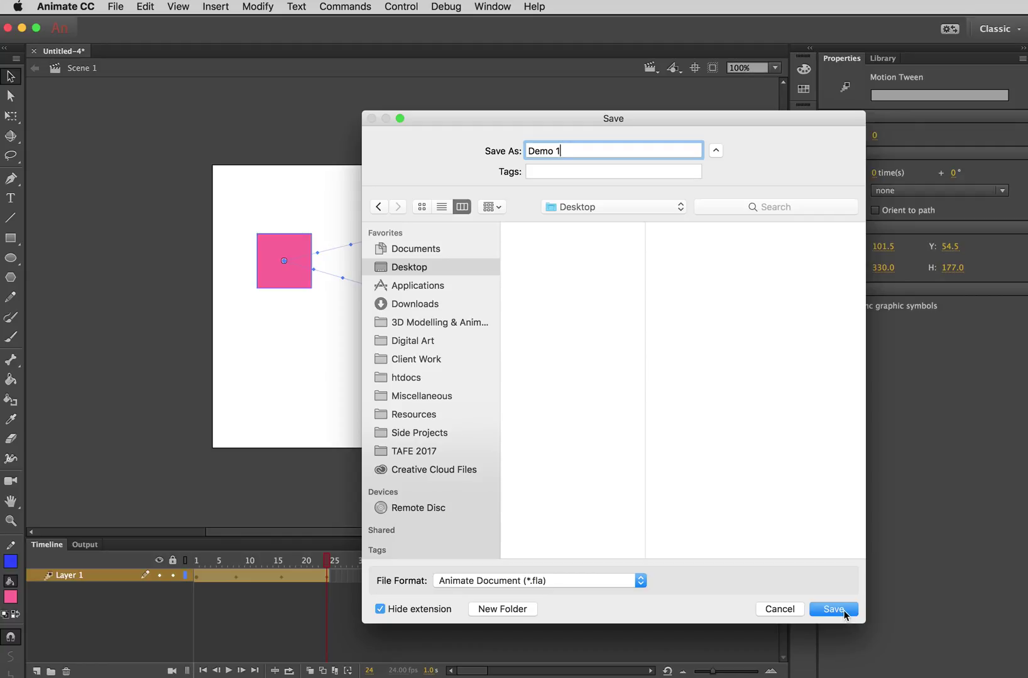
left_click(845, 610)
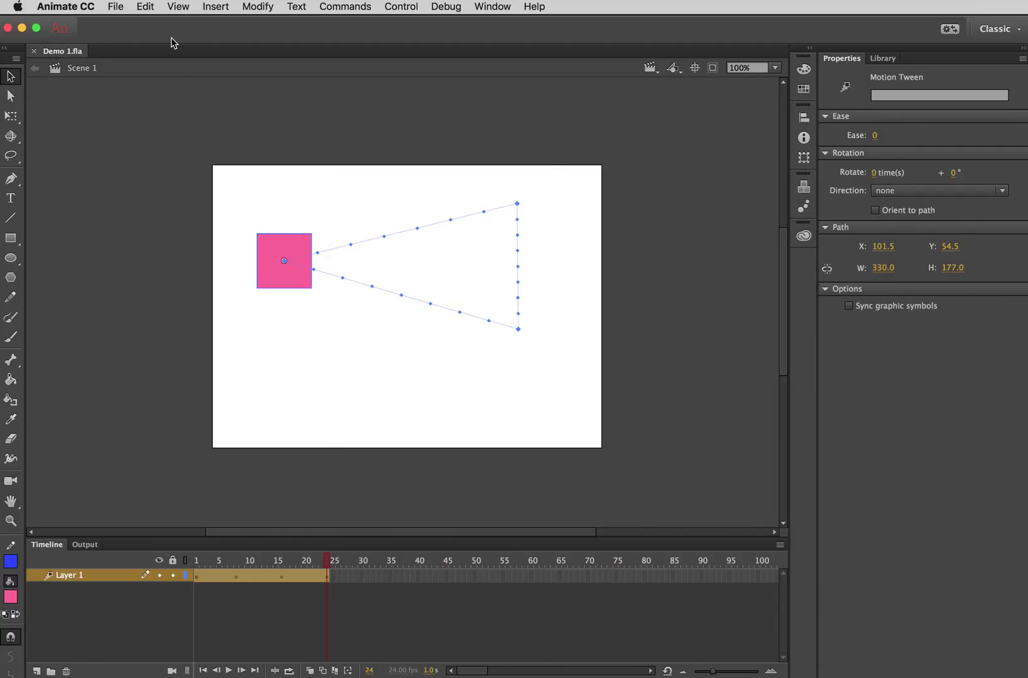
key("super+Return")
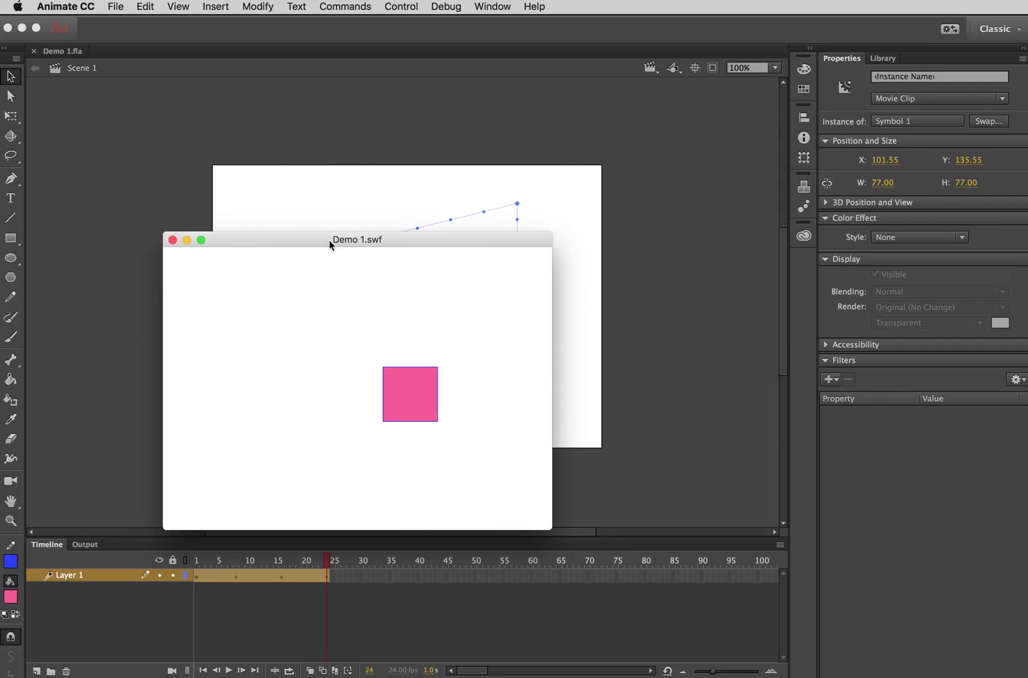
left_click_drag(316, 239, 422, 206)
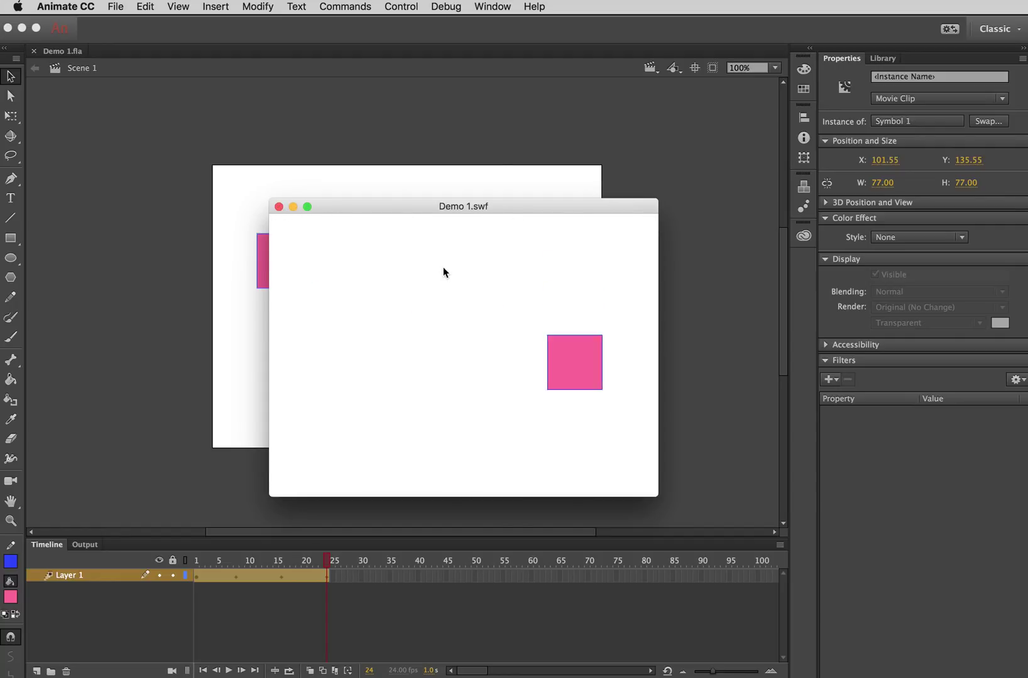
left_click(279, 207)
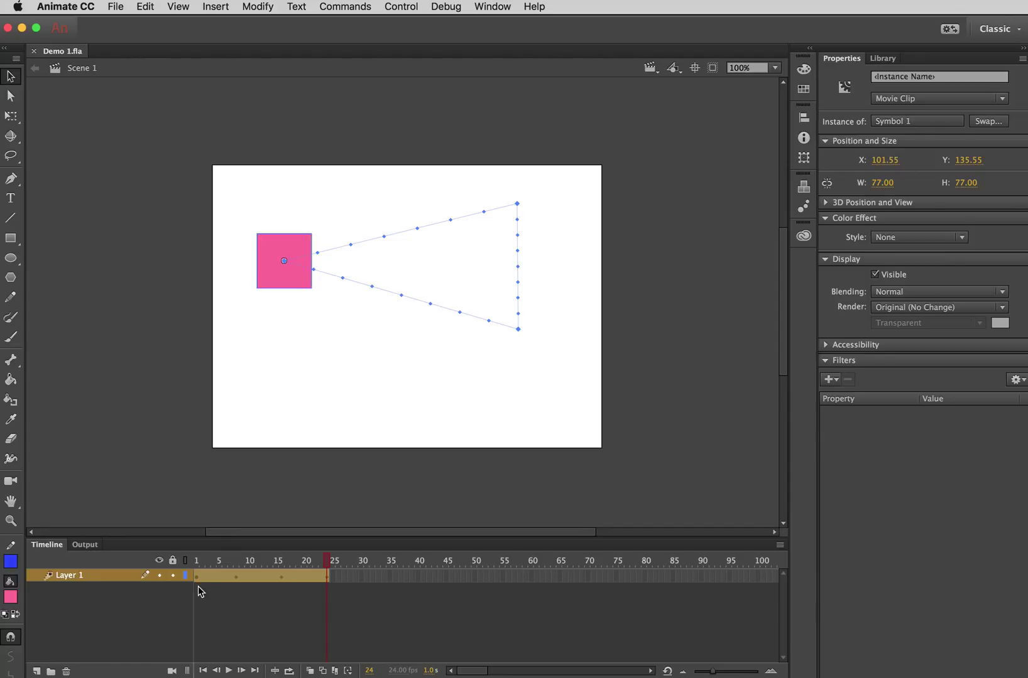
- Bow the lower, upper and right path sides outward into curves, preview, and select the square
left_click_drag(389, 290, 329, 355)
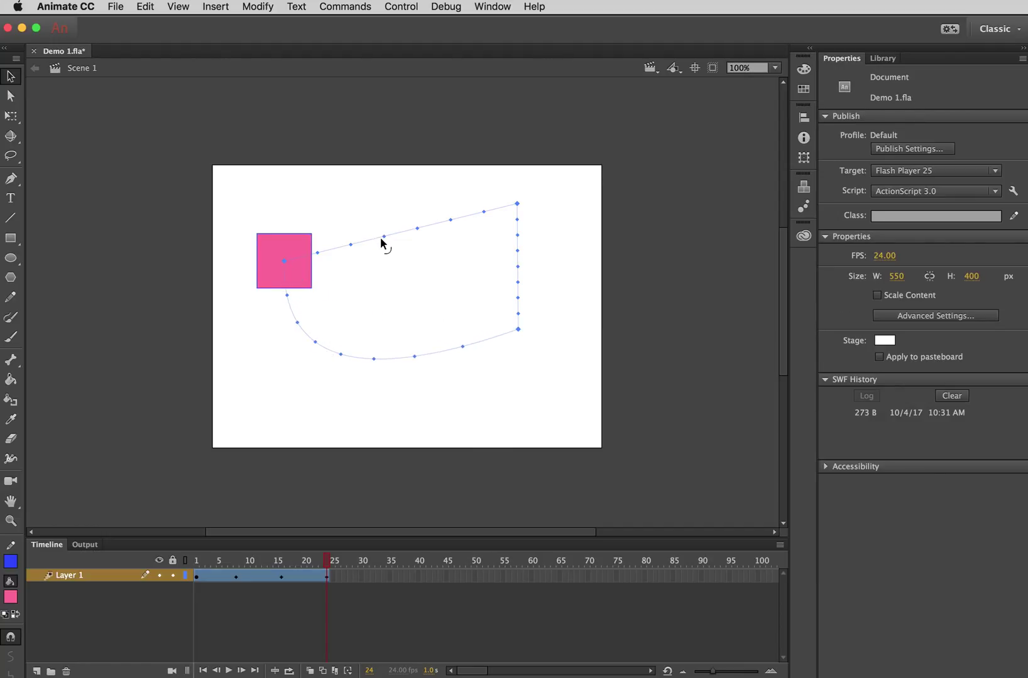
left_click_drag(380, 240, 398, 191)
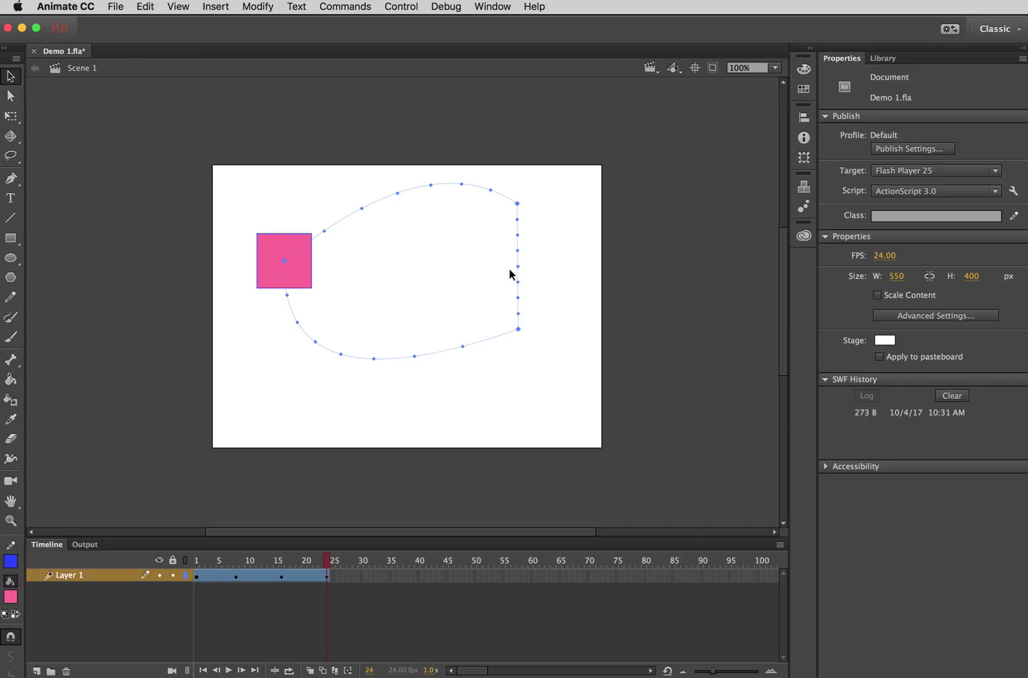
left_click_drag(516, 274, 563, 277)
left_click_drag(329, 559, 238, 556)
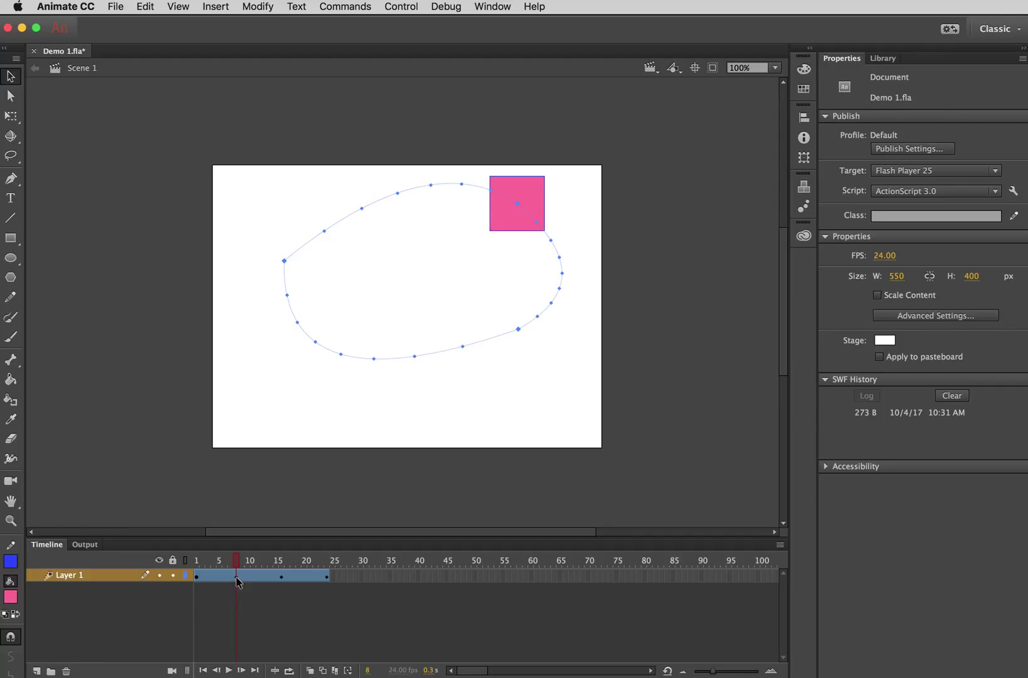
left_click(539, 199)
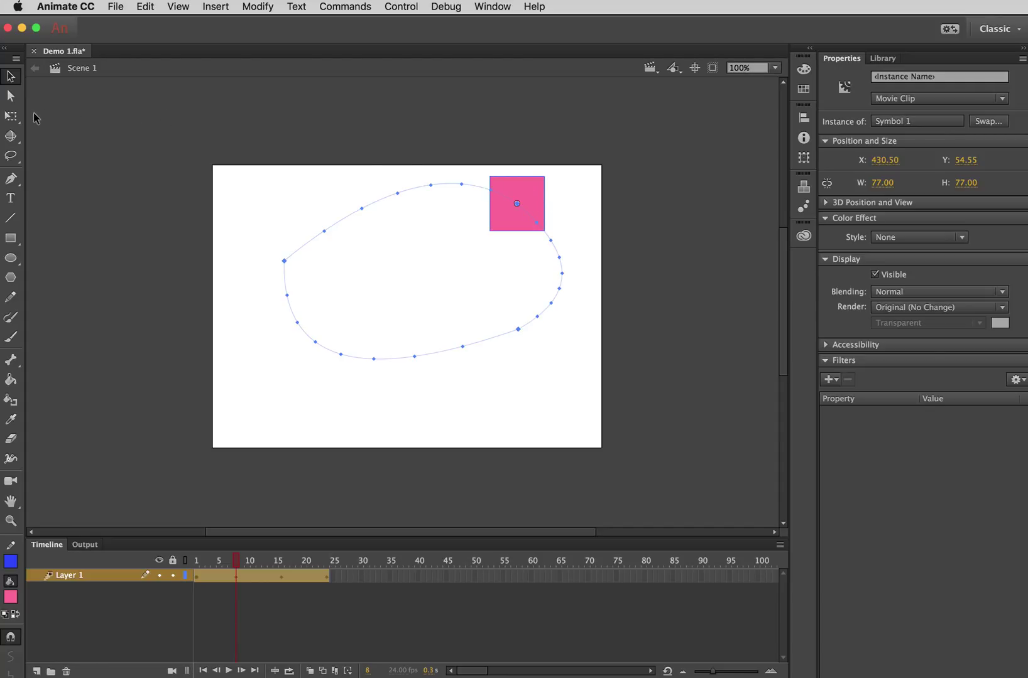
- Shrink the square to about 32.55 px with Free Transform at frame 8 and preview it
left_click(13, 117)
left_click_drag(546, 174, 544, 202)
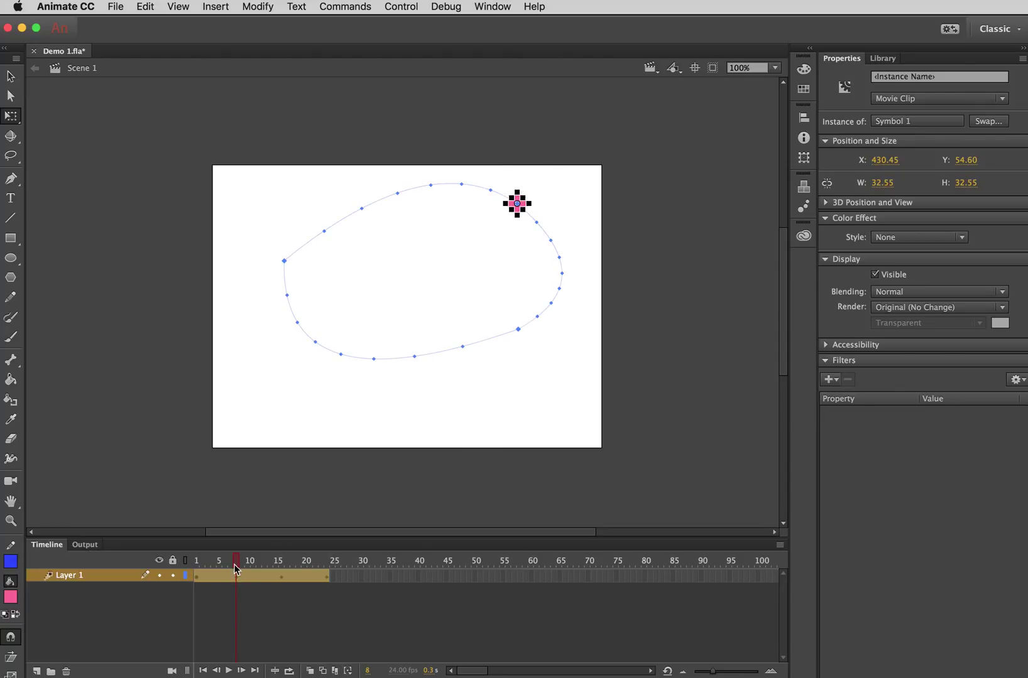
left_click_drag(234, 561, 169, 549)
- Move the square and its looping path down-right so the path sits at X 151.4, Y 131.3
left_click(11, 76)
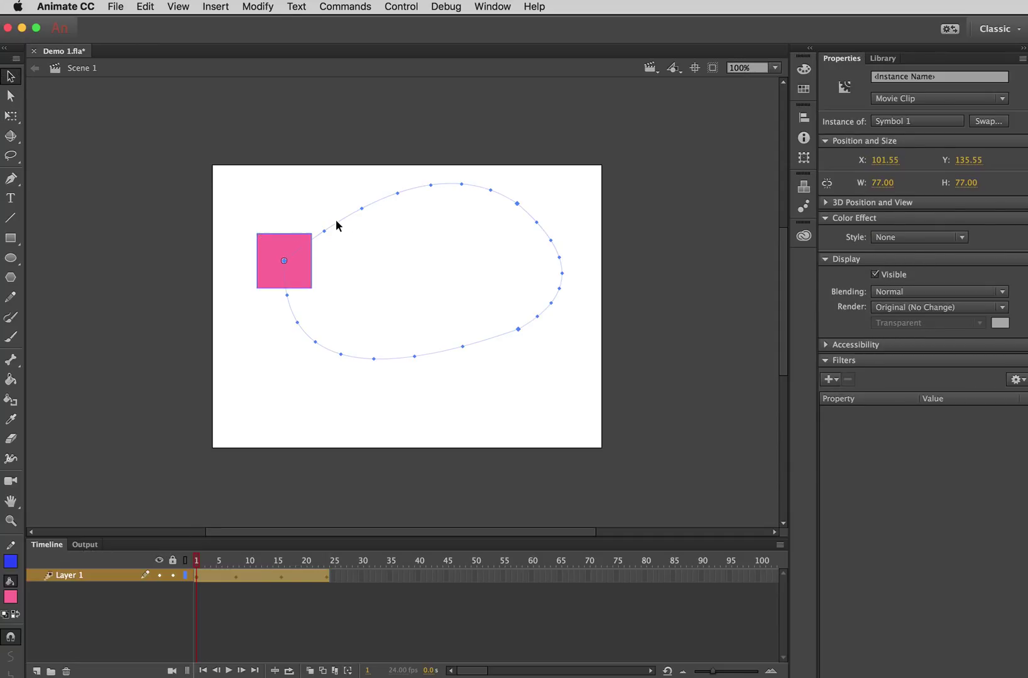
left_click(312, 165)
left_click_drag(192, 119, 649, 430)
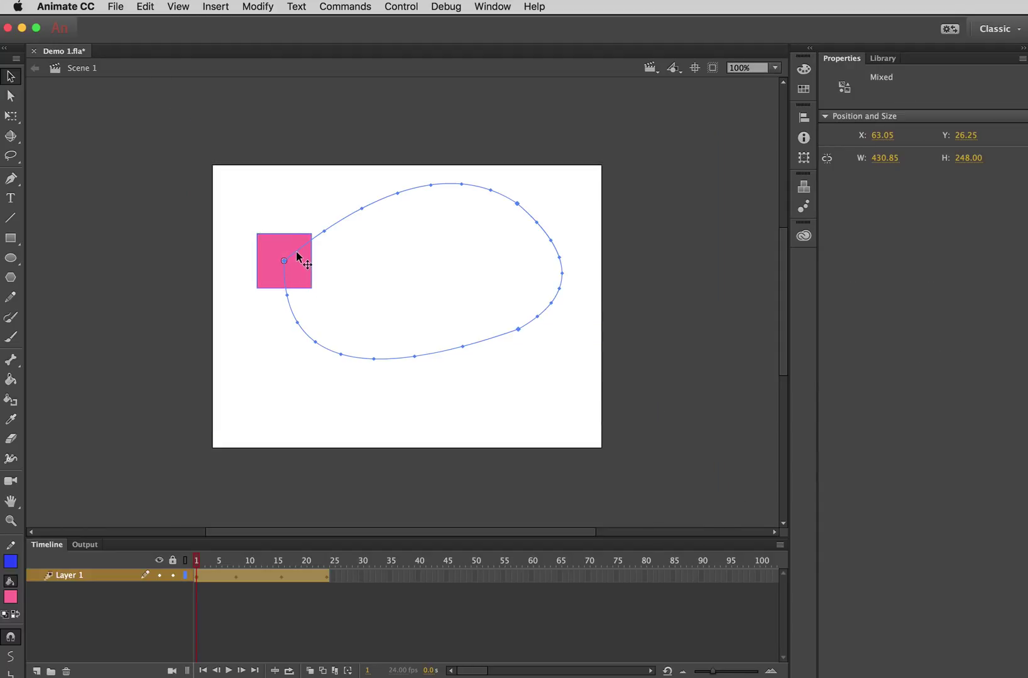
left_click_drag(298, 256, 332, 322)
left_click_drag(202, 567, 176, 560)
- Stretch the square's motion tween from 24 frames to end at frame 53
left_click(197, 576)
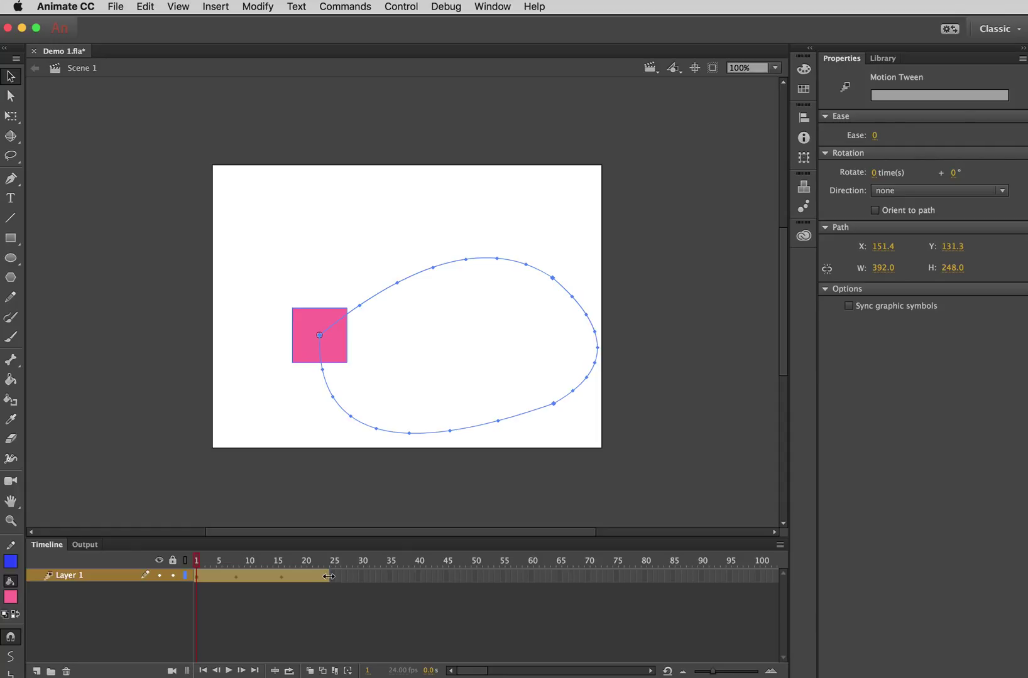
left_click_drag(329, 577, 285, 544)
left_click(283, 577)
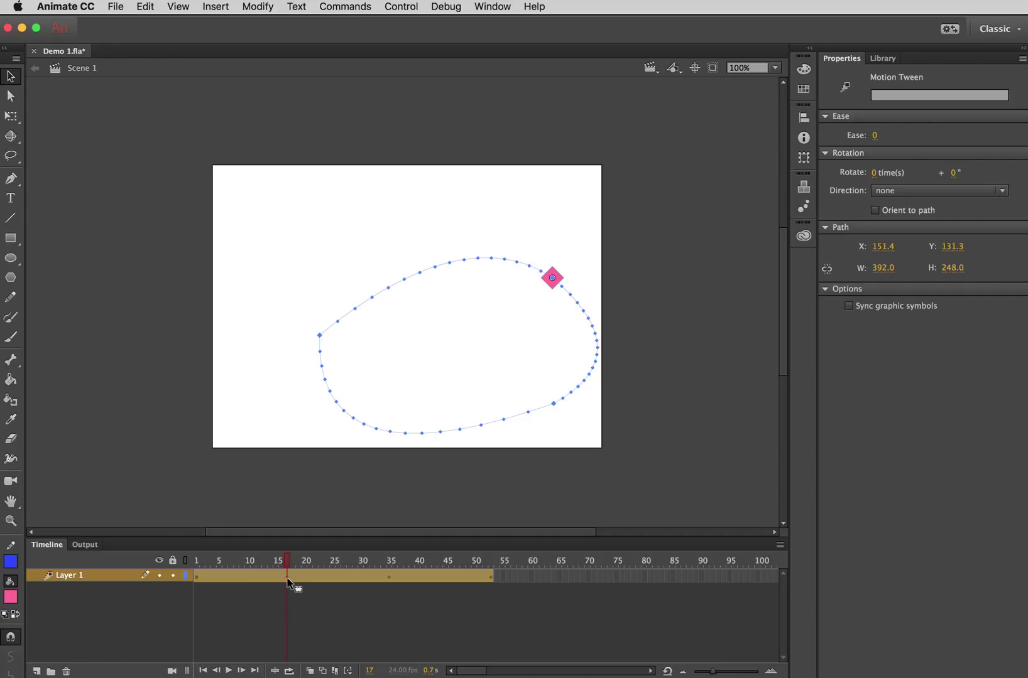
- Remove the frame-17 small rotated-square keyframe, flattening the loop to 345 × 176 at Y 202.8
left_click(287, 576)
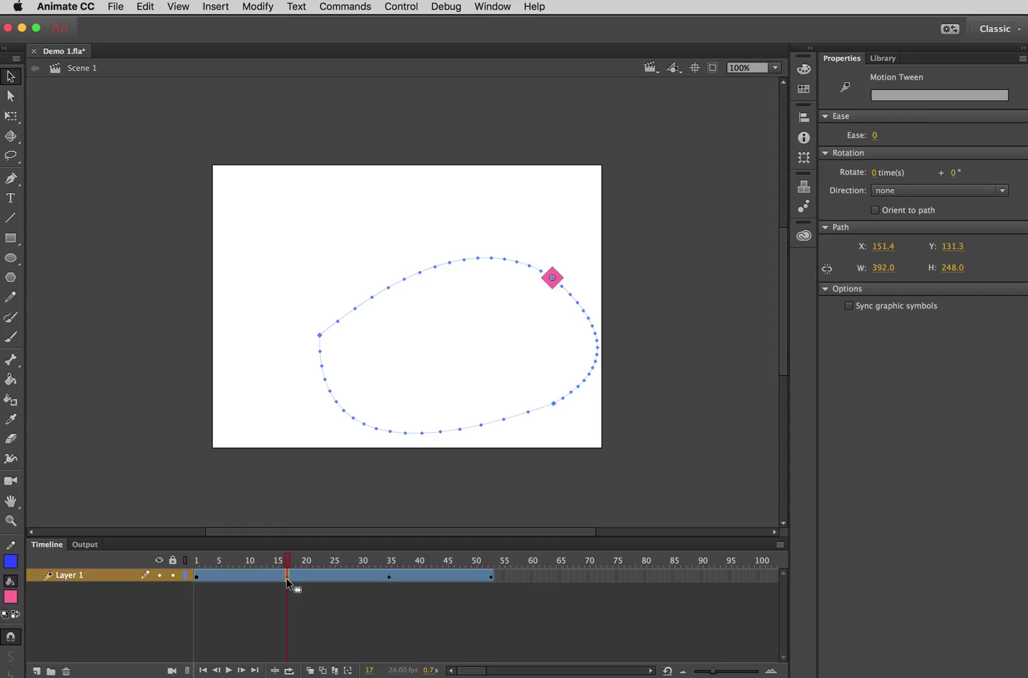
left_click_drag(287, 584, 250, 593)
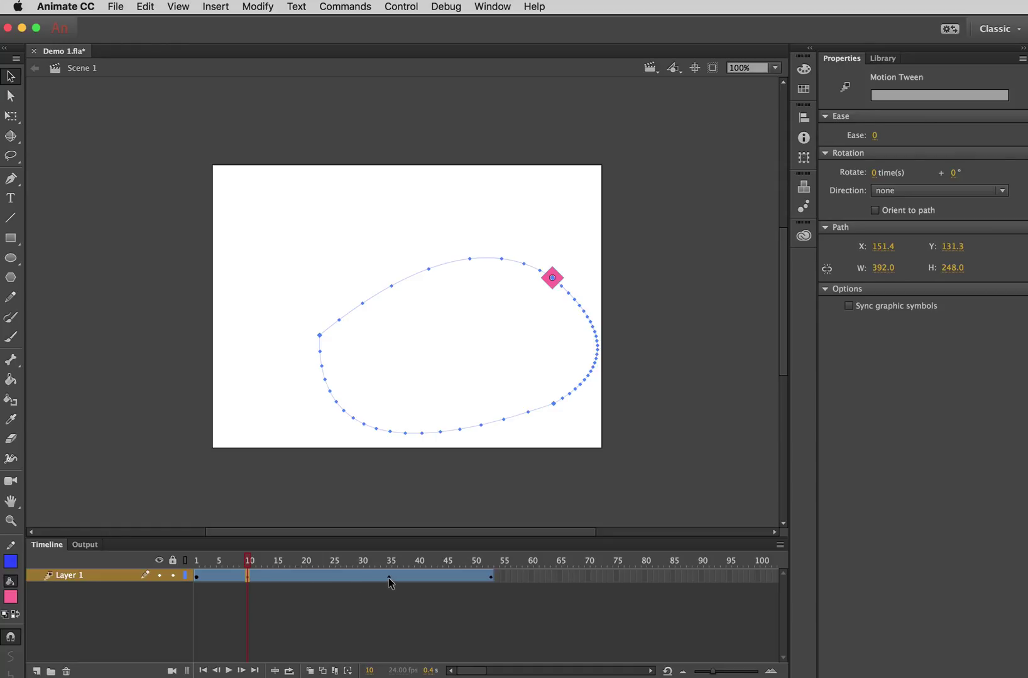
key("super+z")
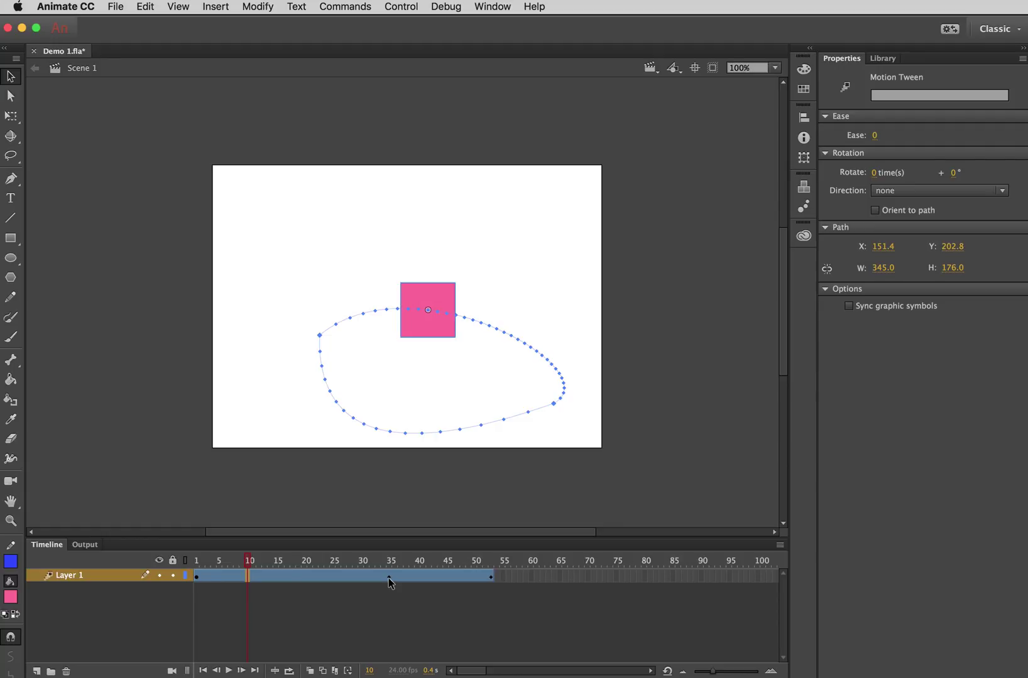
left_click_drag(248, 561, 166, 567)
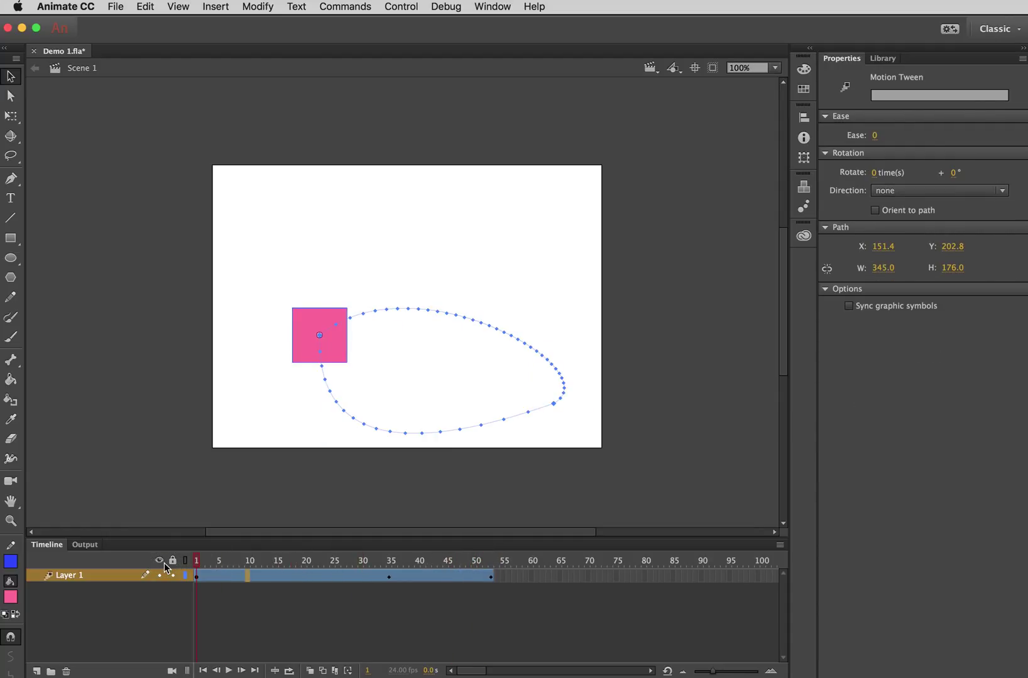
- Run Test Movie with Cmd+Return to preview the animation as Demo 1.swf
key("super+Return")
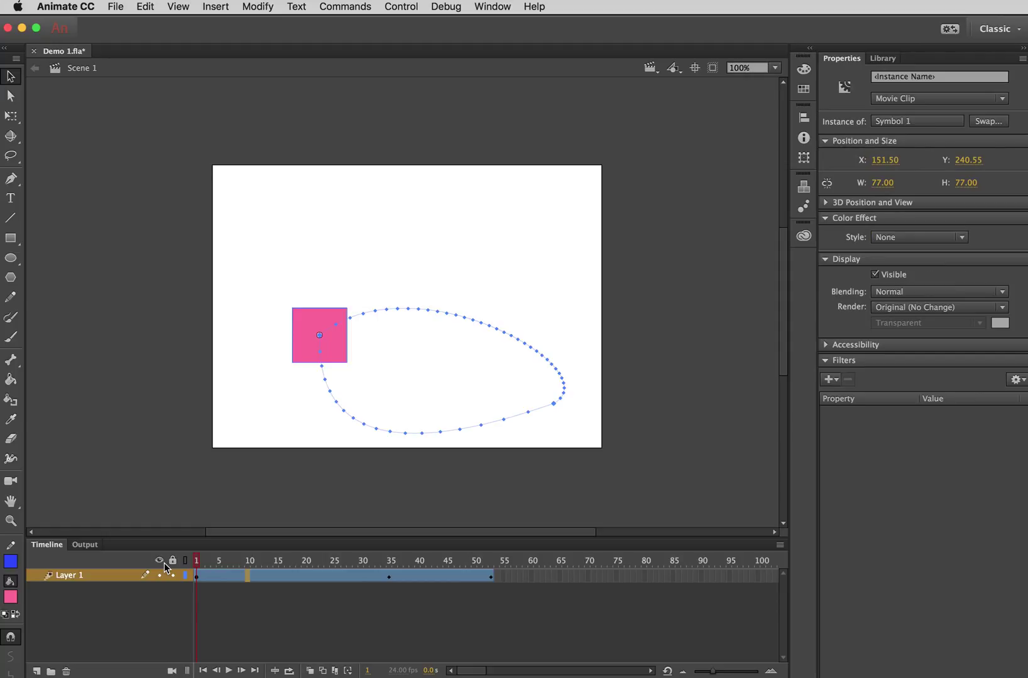